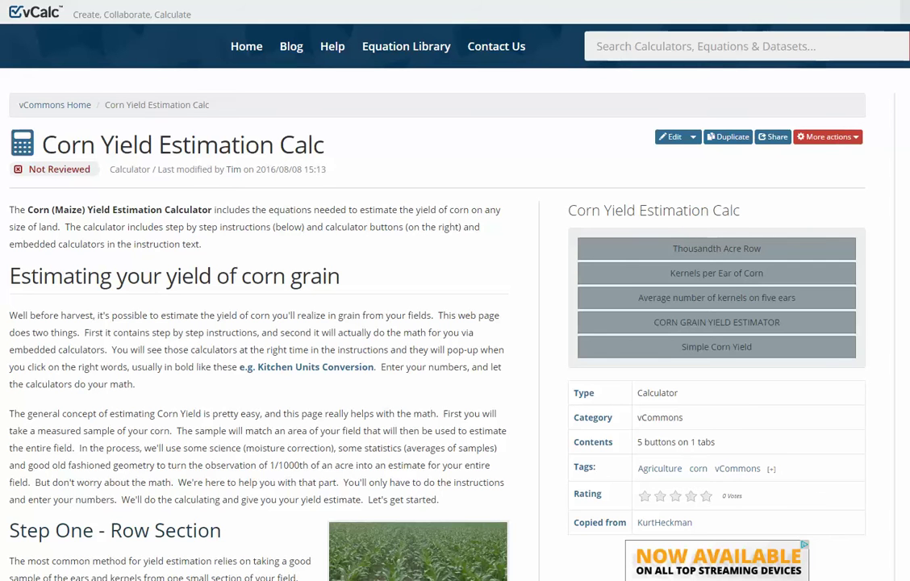
Compute the 1/1000th acre row length from Step One for a row width of 30 in, and close the calculator.
scroll(455, 290, down, 1)
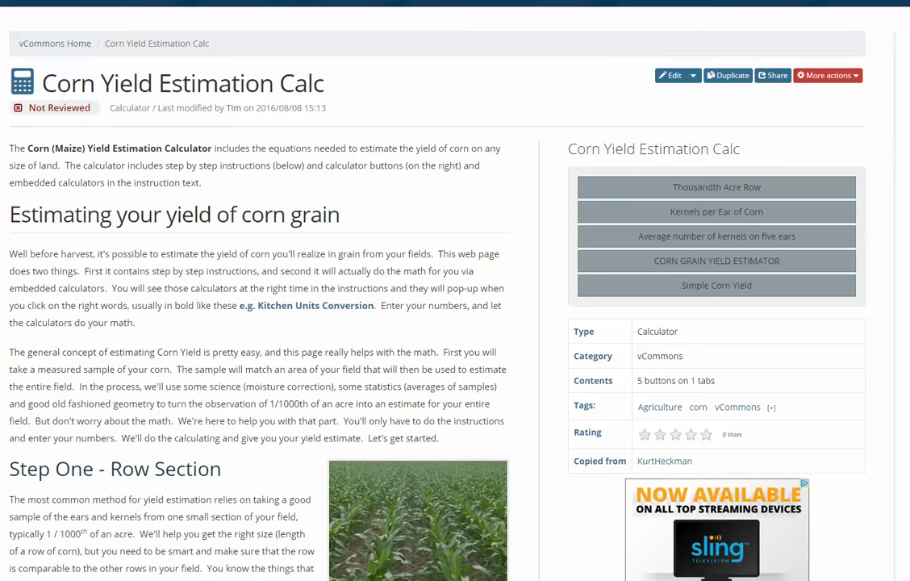
scroll(455, 290, down, 1)
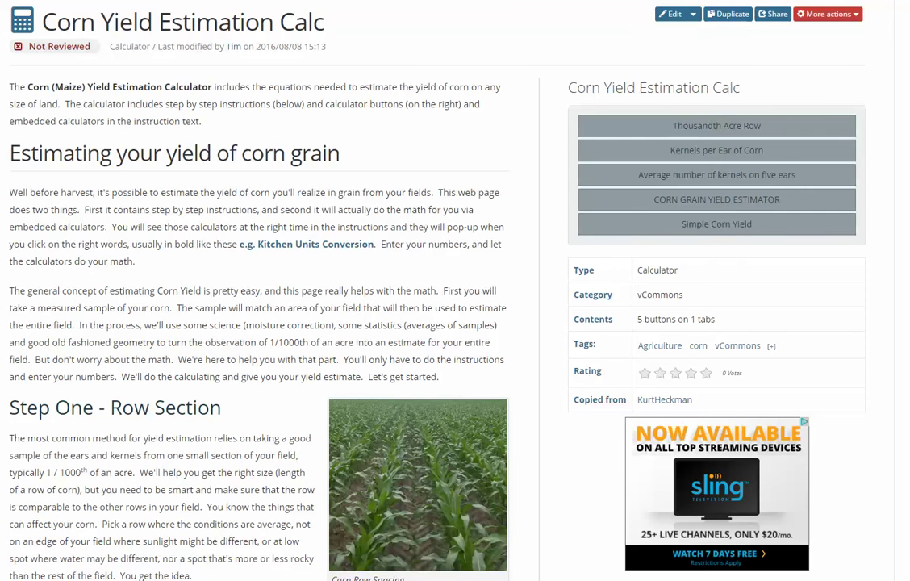
scroll(455, 291, down, 1)
scroll(455, 291, down, 1)
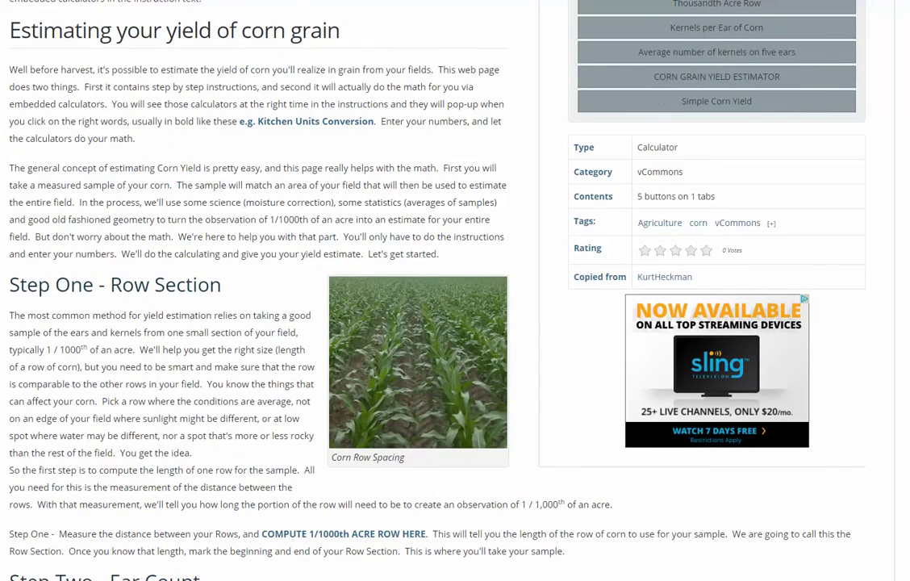
scroll(455, 290, down, 1)
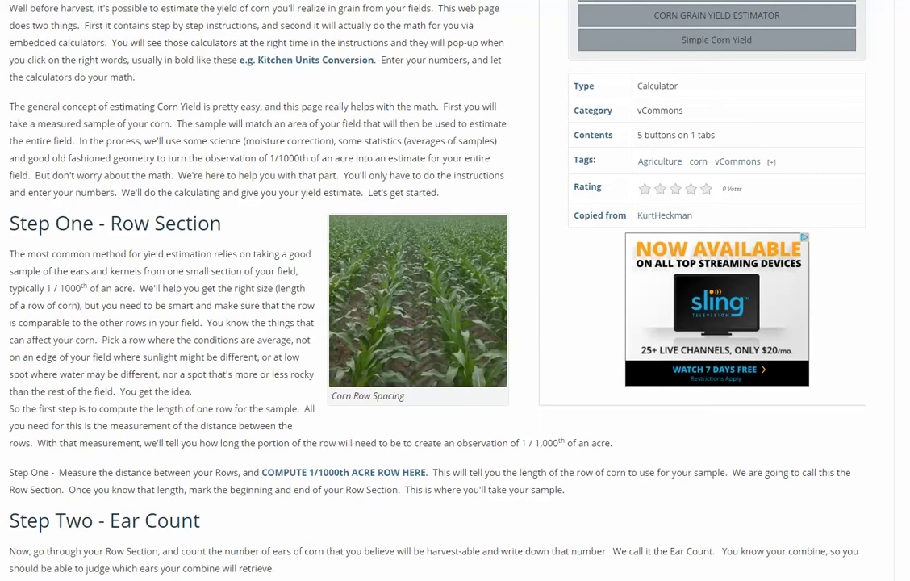
click(423, 473)
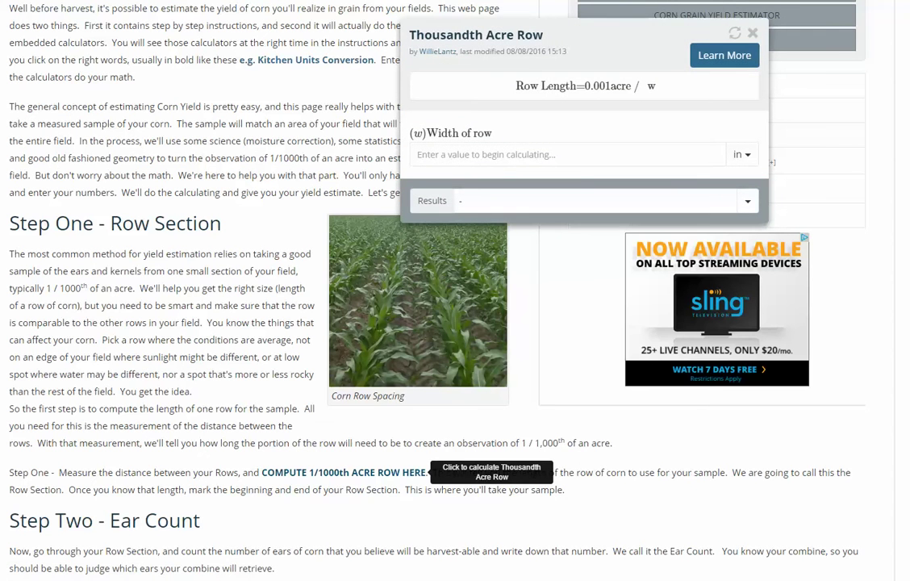
click(479, 155)
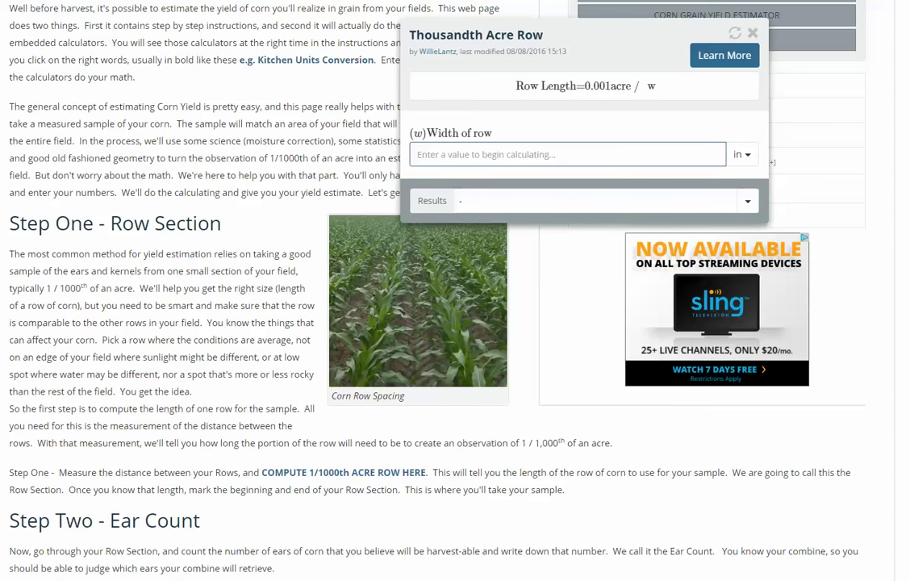
text(30)
key(Tab)
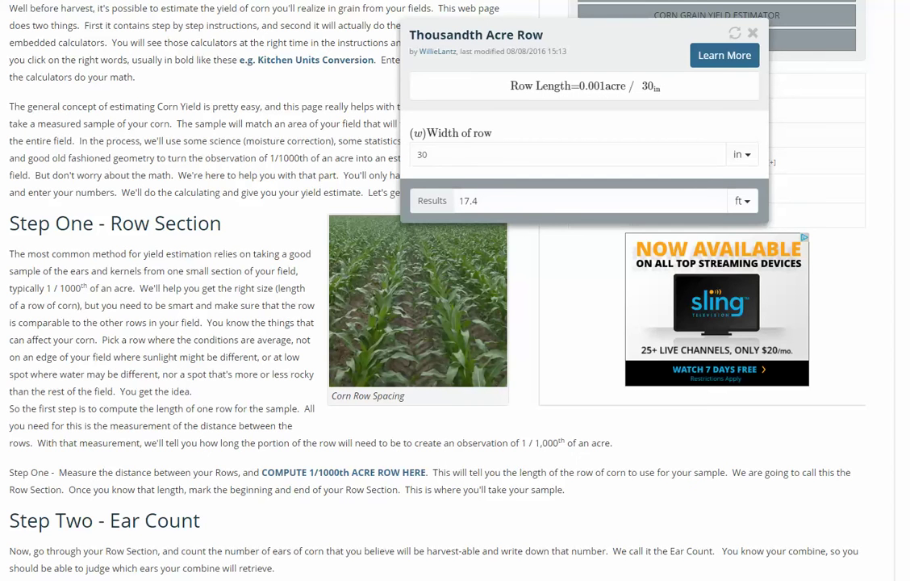
key(Escape)
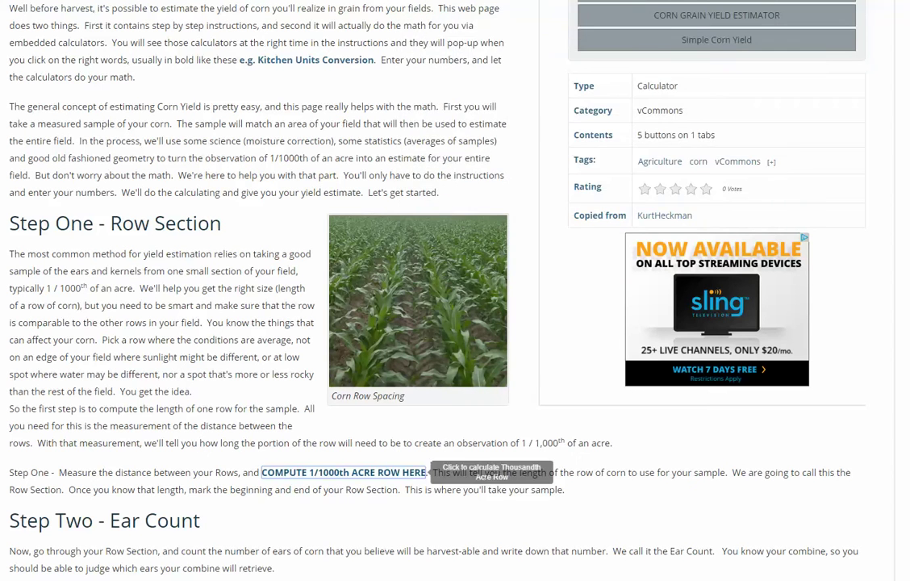
Compute the Step Four kernel count for an ear with 16 rows of kernels and 32 kernels per row.
scroll(455, 290, down, 4)
scroll(386, 258, down, 2)
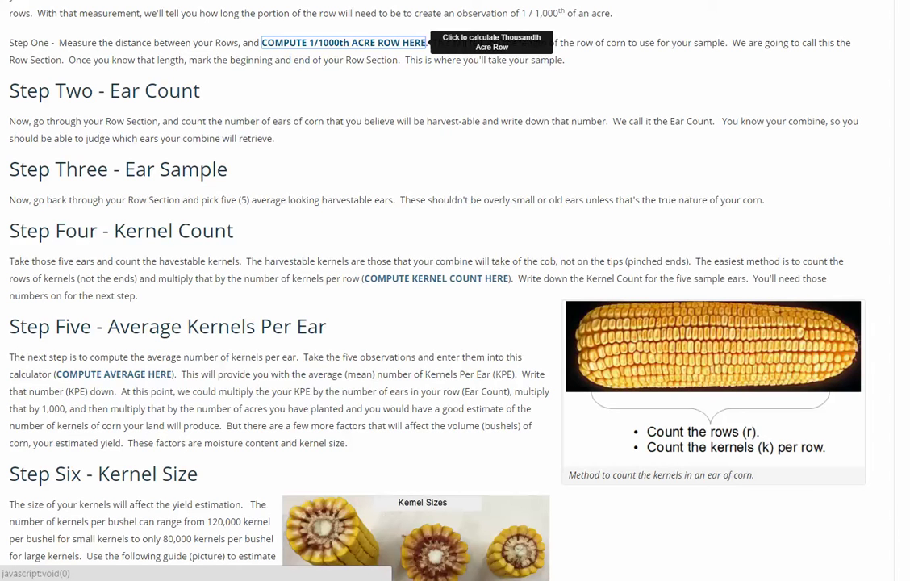
click(500, 278)
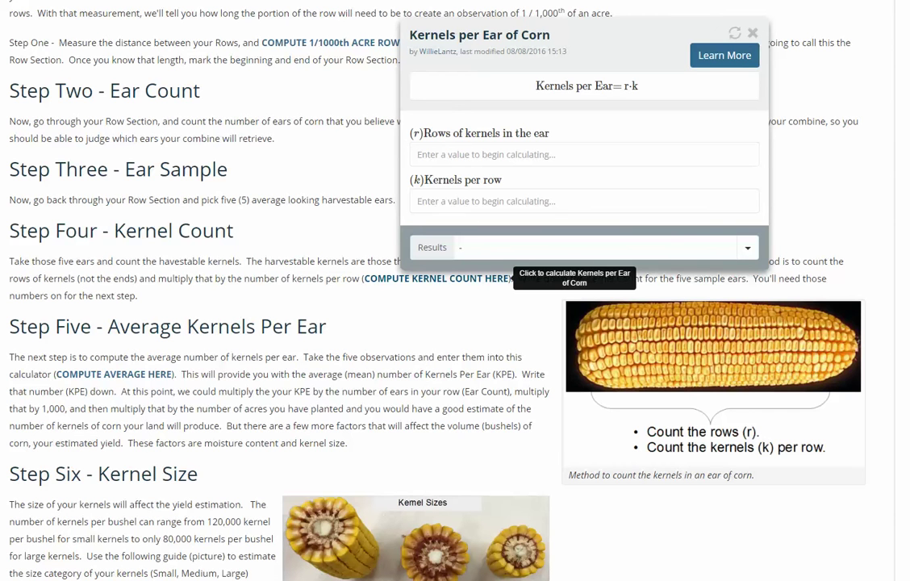
key(Return)
click(418, 154)
text(16)
click(417, 201)
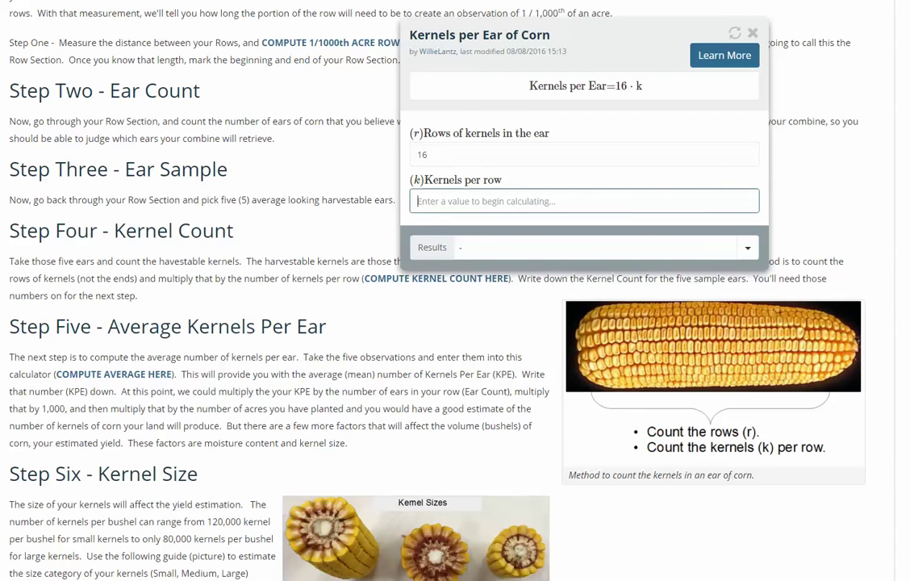
text(32)
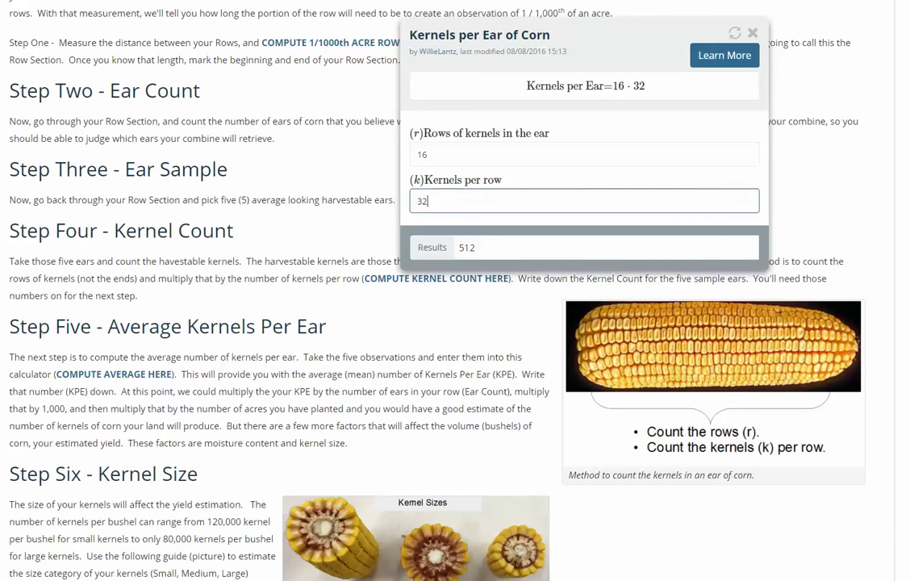
key(Escape)
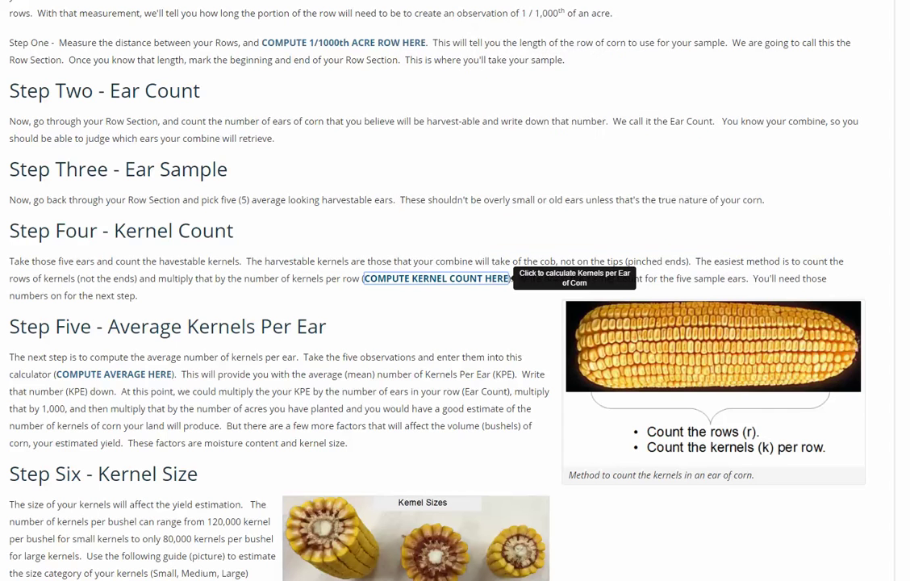
Compute the Step Five average kernels per ear from five ear counts: 512, 489, 466, 520 and 502.
click(121, 373)
click(417, 156)
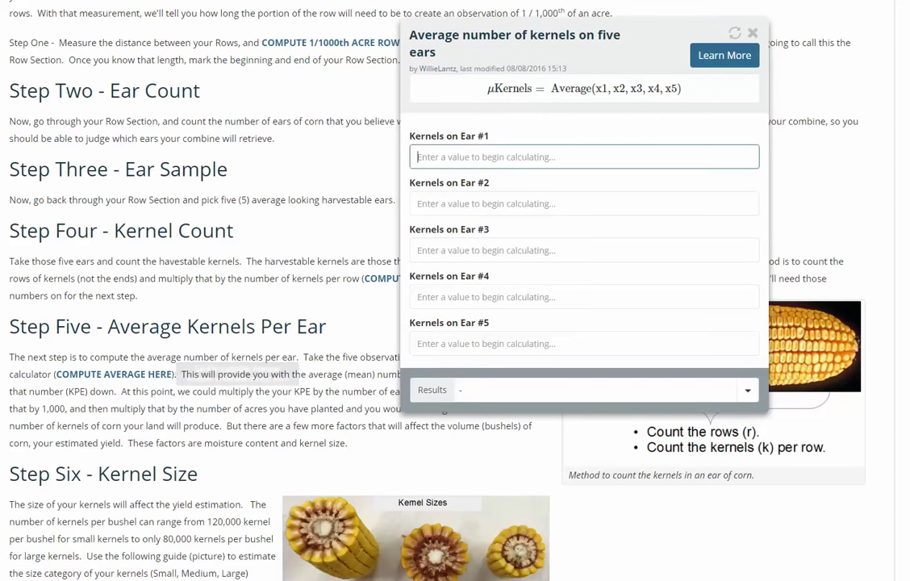
text(512)
click(417, 204)
text(489)
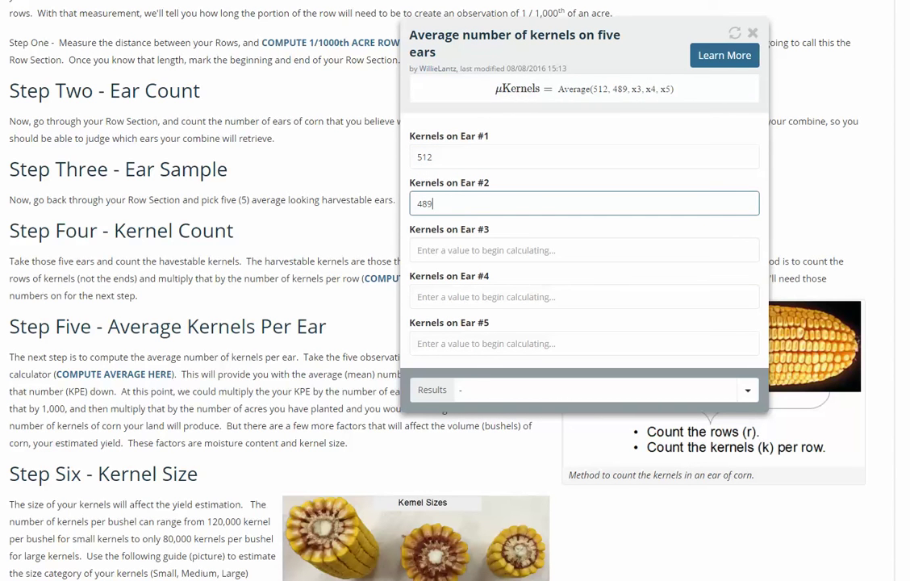
click(417, 250)
text(466)
click(417, 297)
text(520)
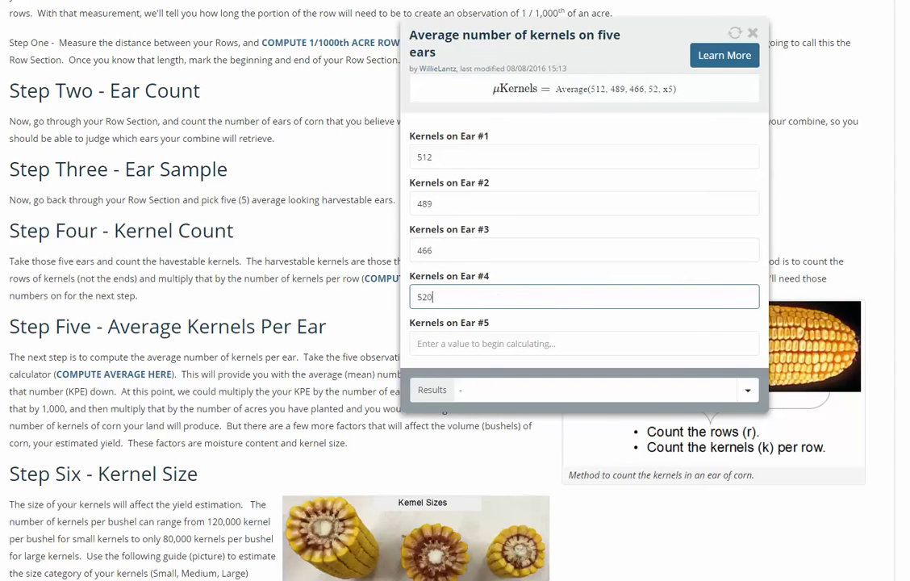
click(418, 344)
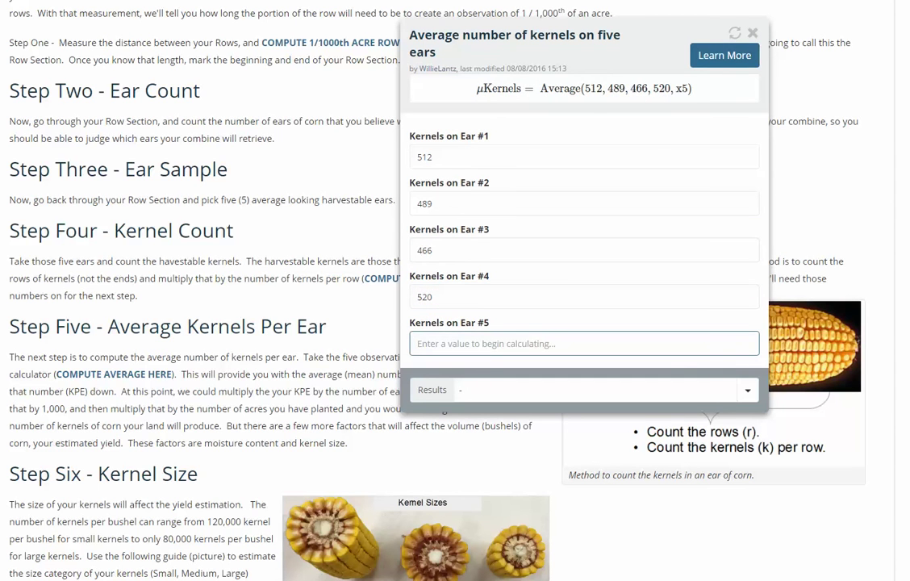
text(502)
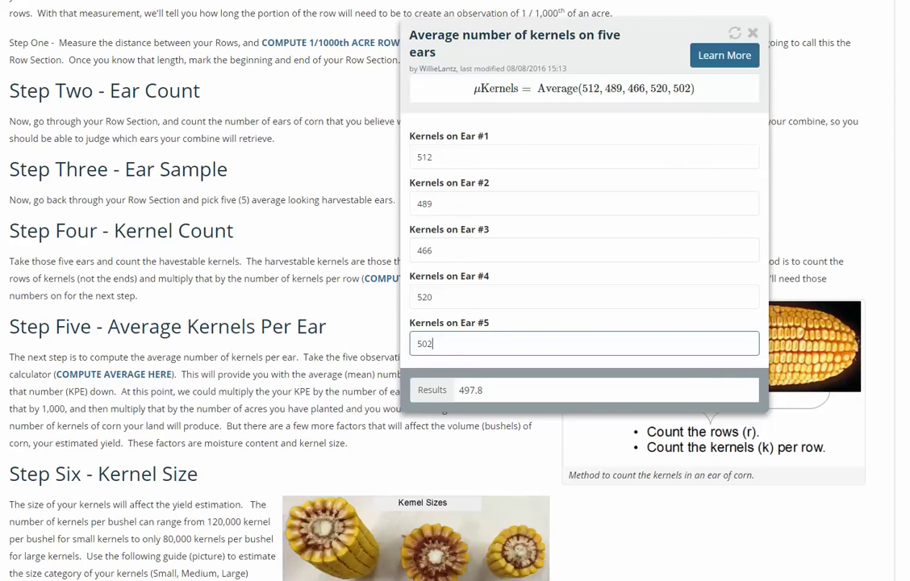
key(Escape)
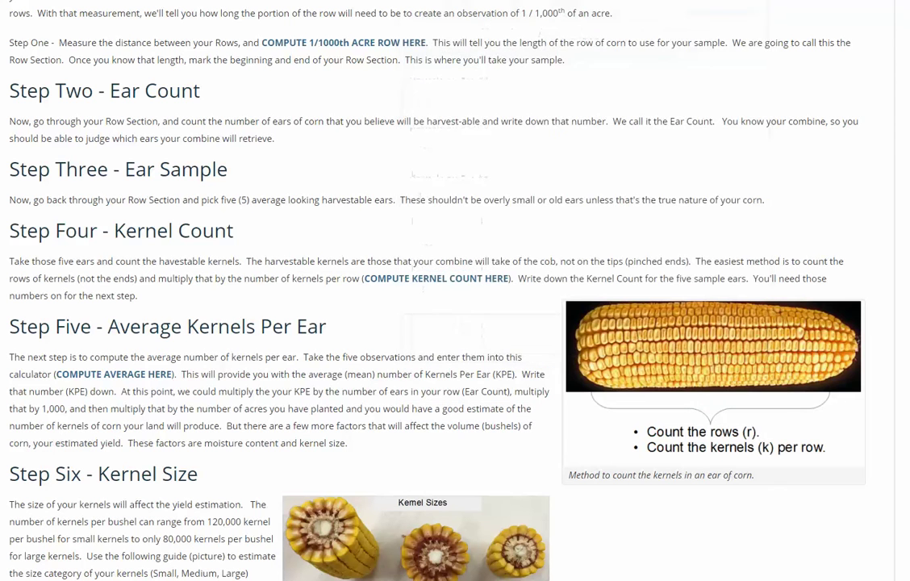
Estimate the corn grain yield in Step Seven with medium kernels, 497 kernels per ear and 30 ears in the 1/1000 acre sample.
scroll(386, 257, down, 5)
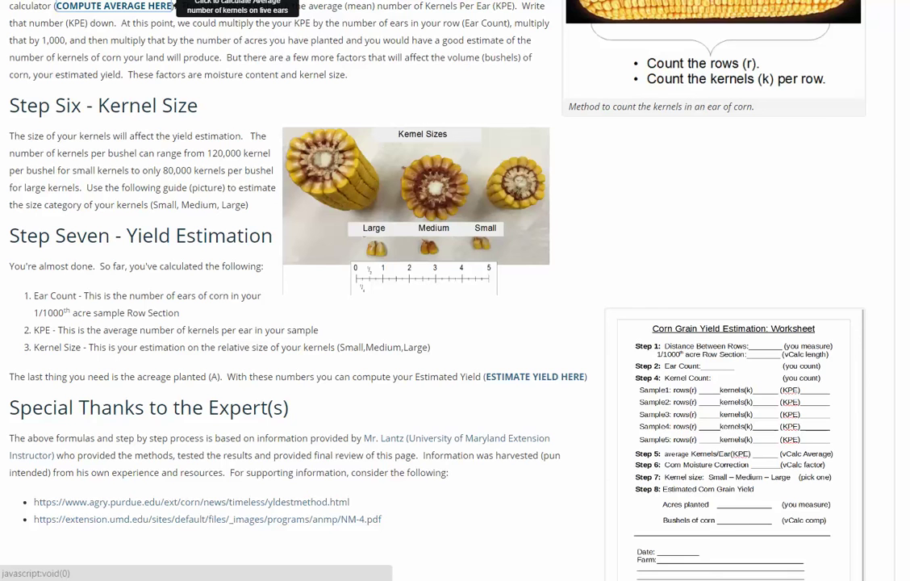
scroll(173, 7, down, 1)
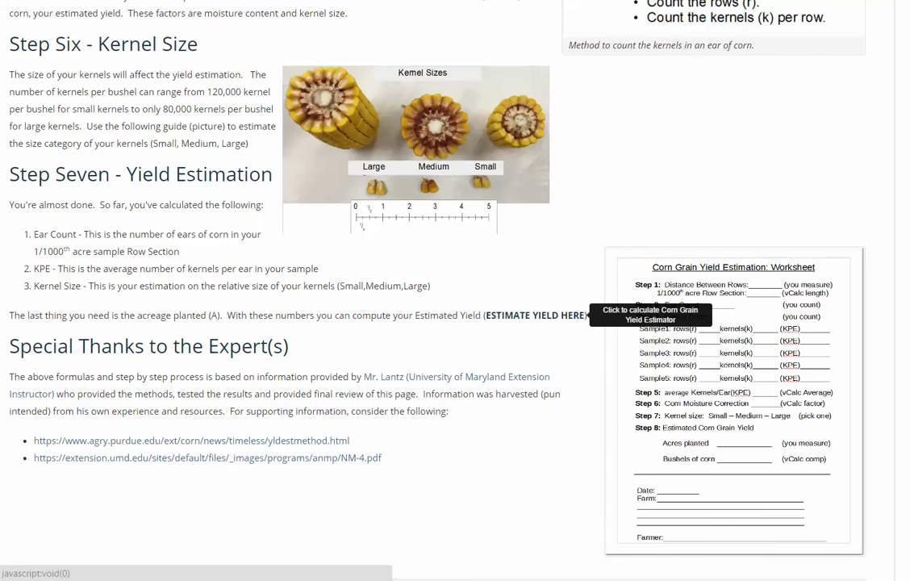
click(565, 315)
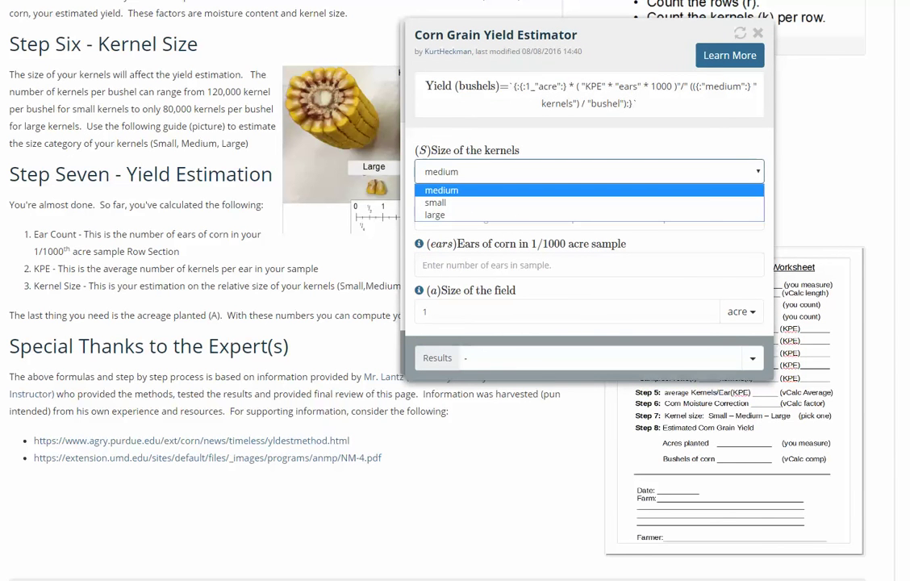
key(Down)
key(Up)
key(Return)
click(423, 218)
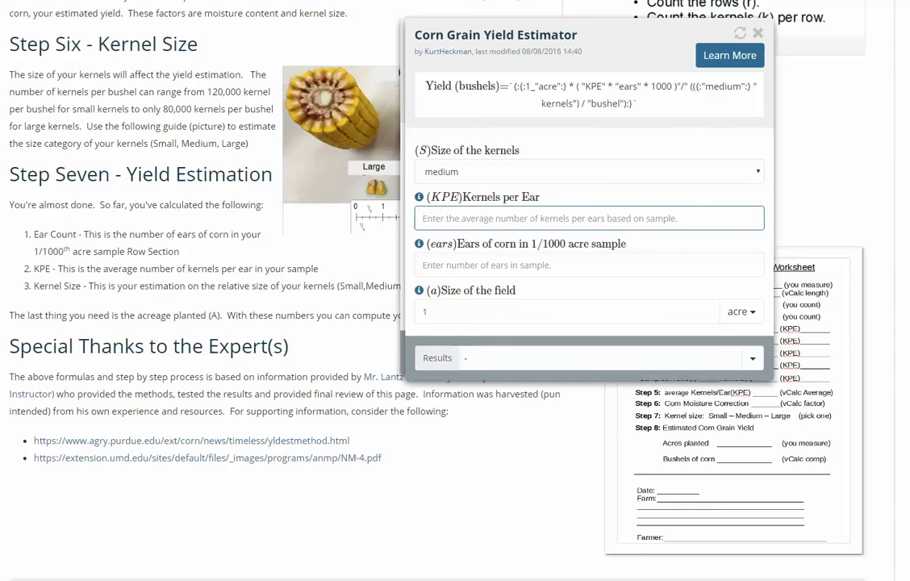
text(497)
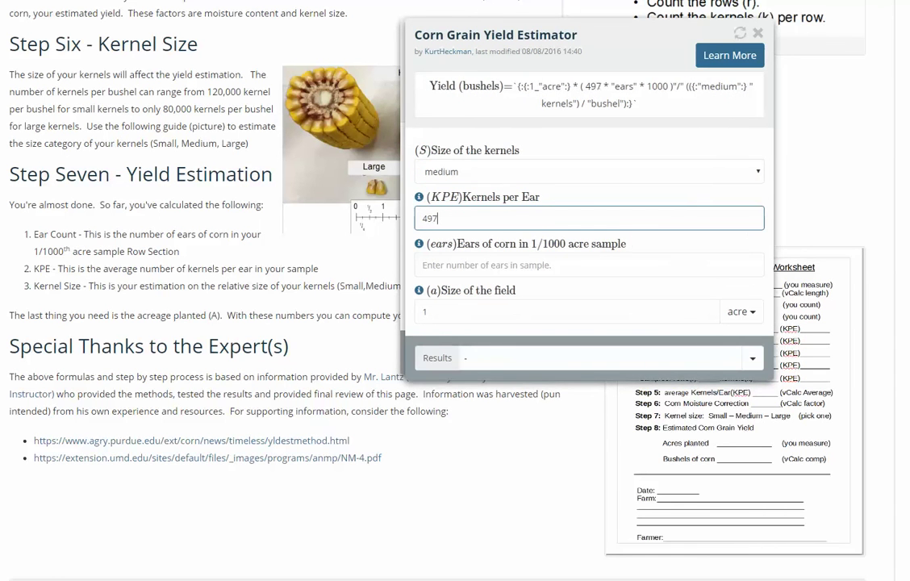
key(Tab)
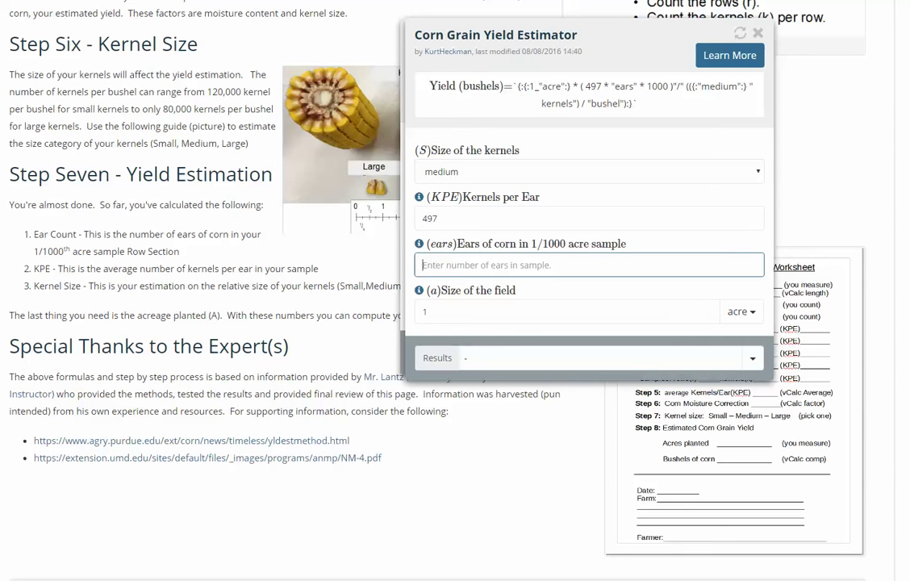
text(30)
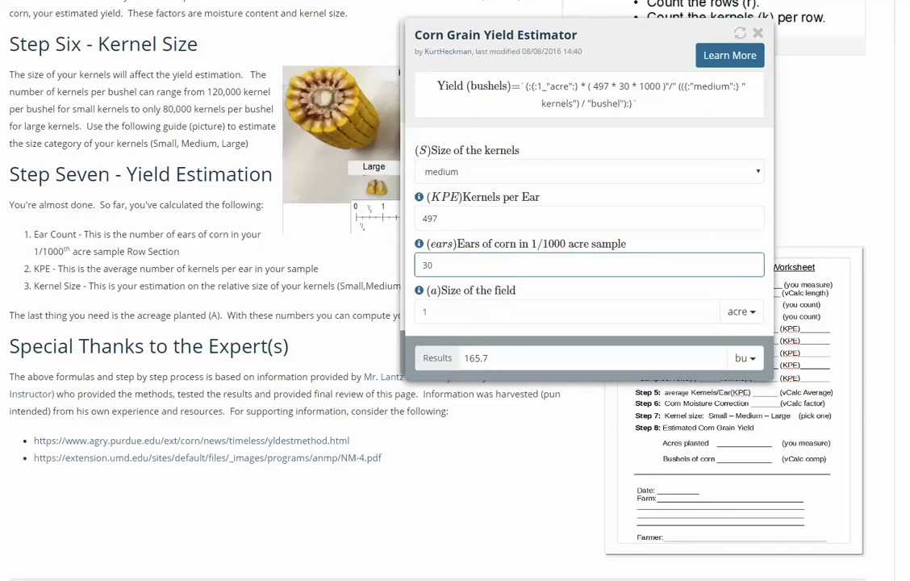
Set the size of the field to 15 acres in the yield estimator and close it.
click(424, 311)
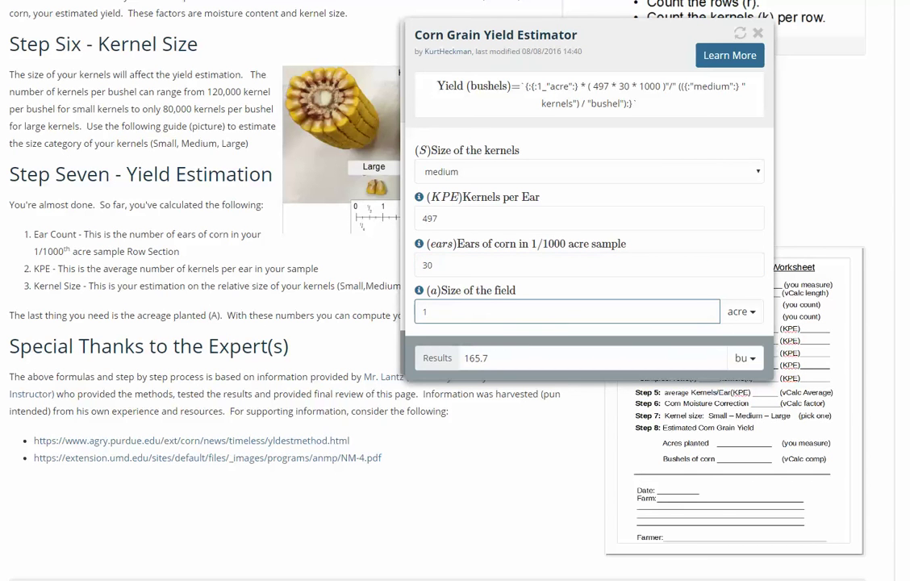
text(5)
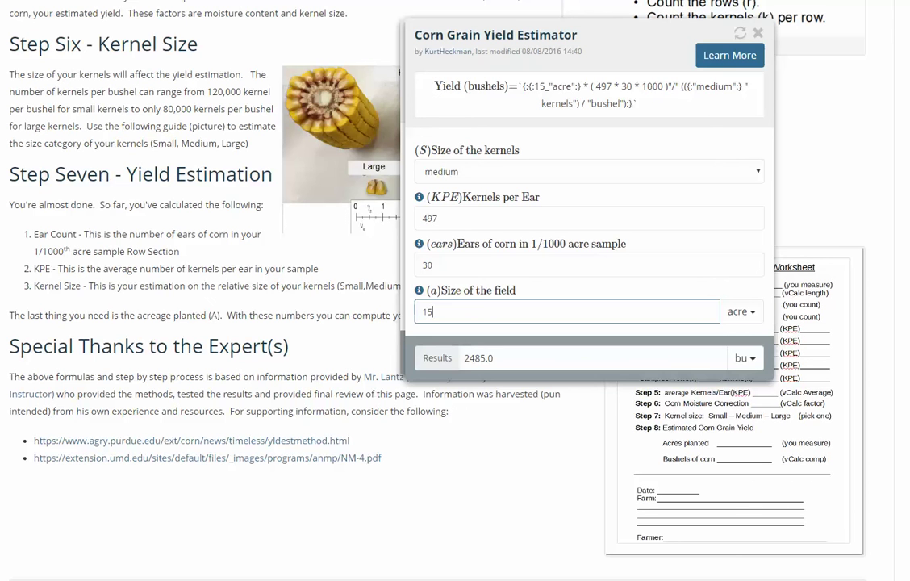
key(Escape)
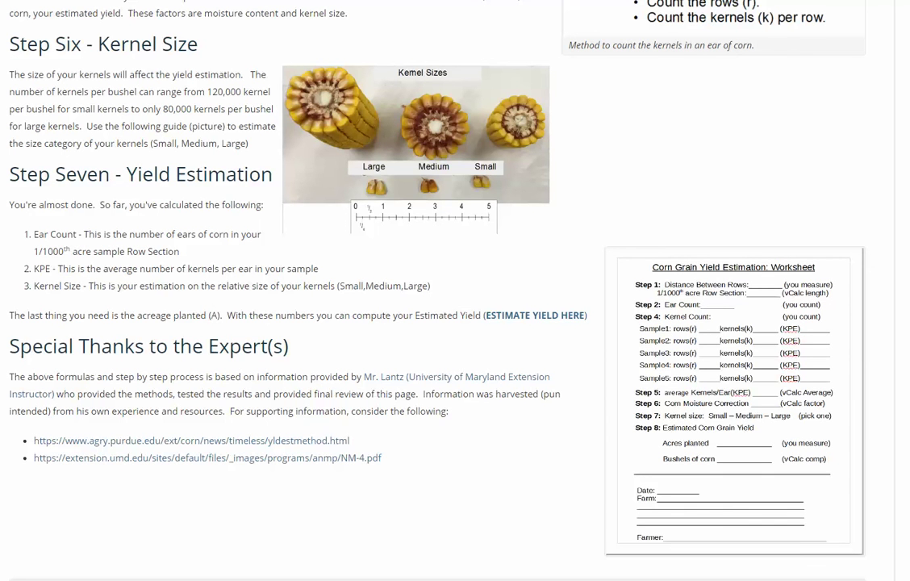
View the Thousandth Acre Row and five-ear kernel average calculators from the page's calculator list, closing each one.
scroll(455, 291, up, 5)
scroll(455, 290, up, 11)
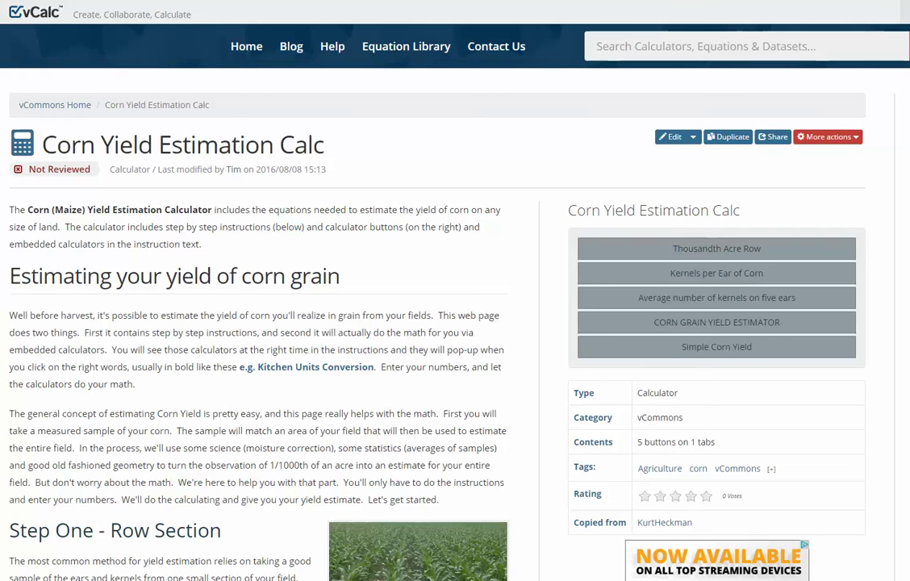
click(717, 249)
click(753, 32)
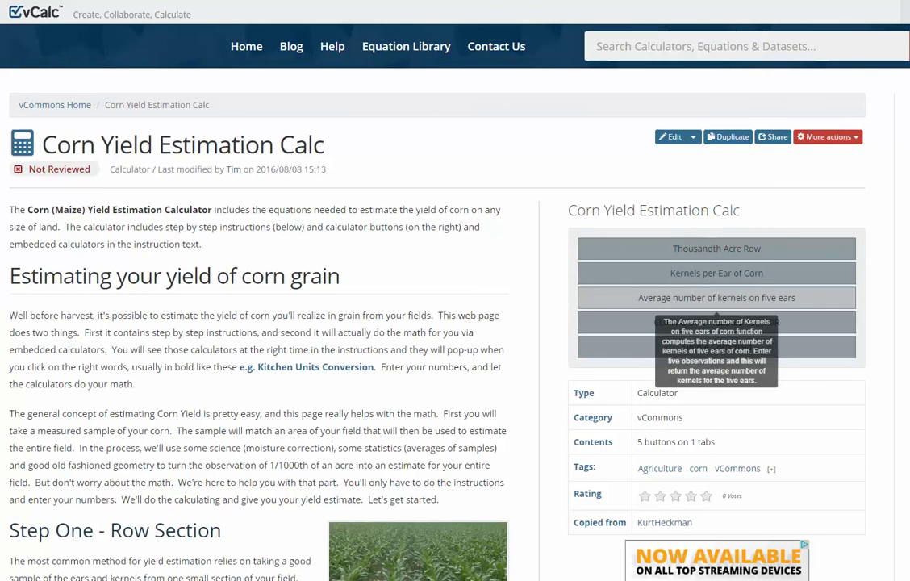
click(716, 297)
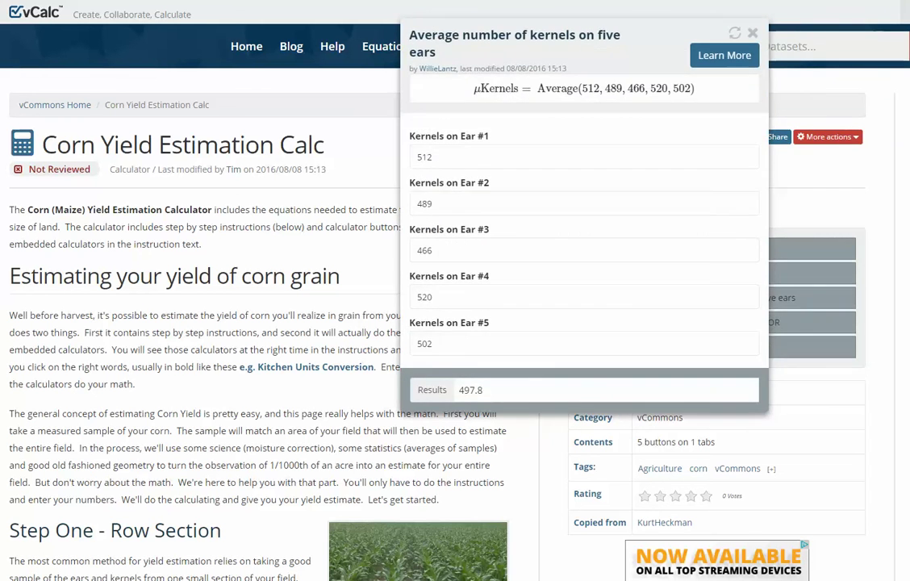
key(Escape)
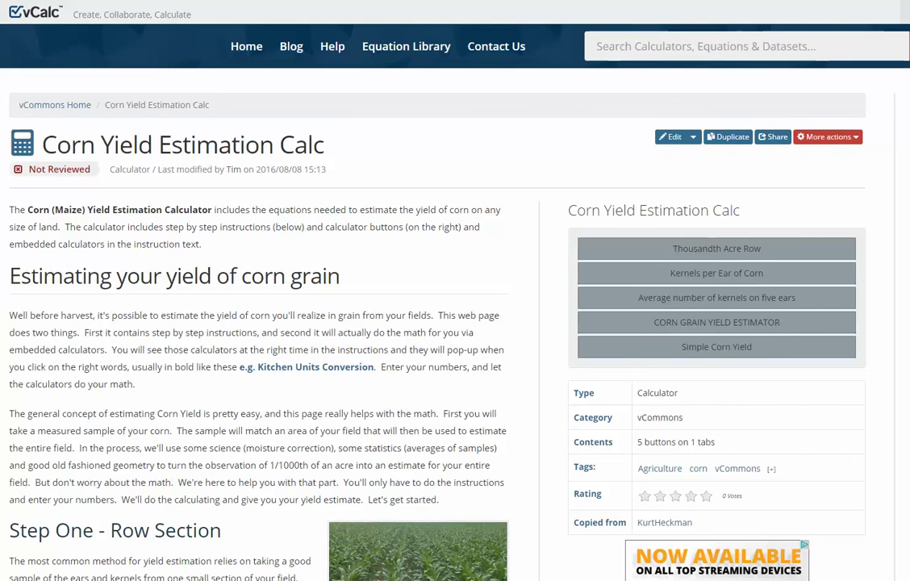